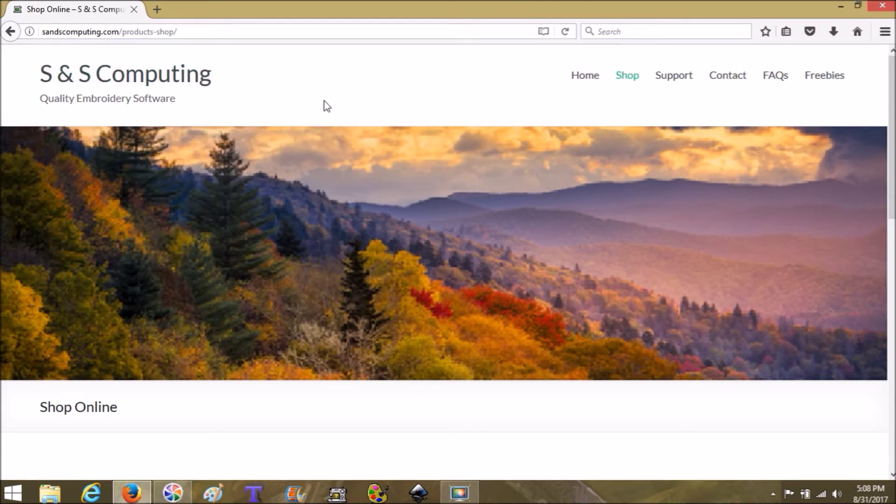
Step: Scroll the Shop Online page to view the SewWhat-Pro, SewArt and SewWrite product descriptions
scroll(324, 104, down, 3)
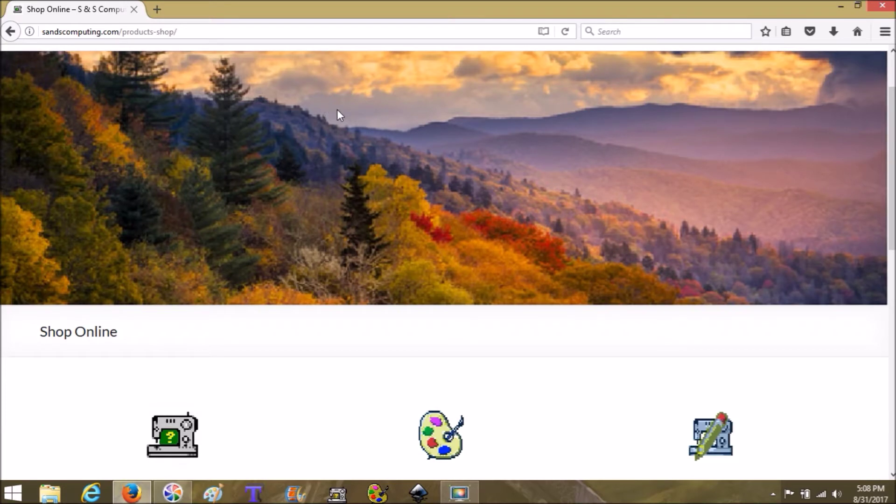
scroll(337, 109, up, 3)
mouse_move(632, 84)
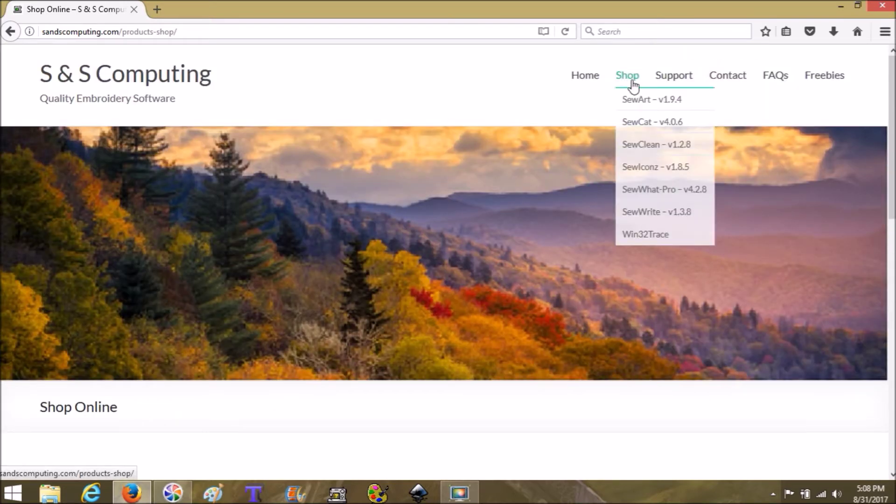
scroll(462, 234, down, 5)
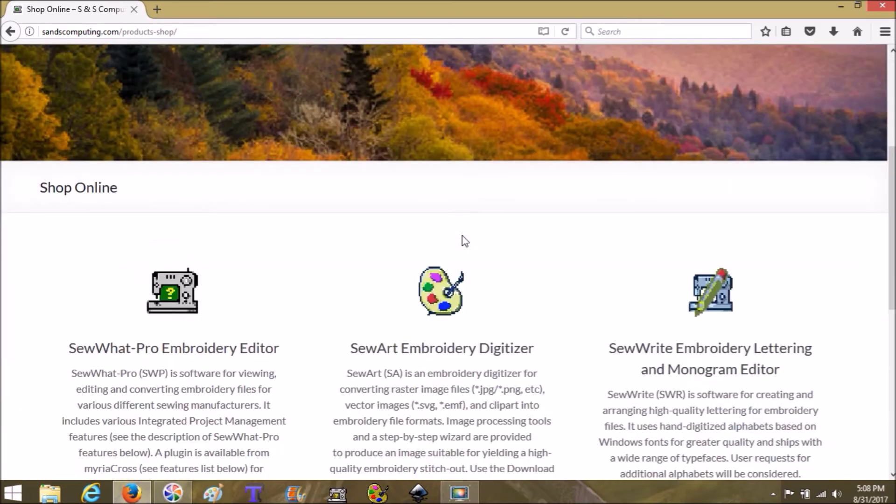
scroll(522, 224, down, 6)
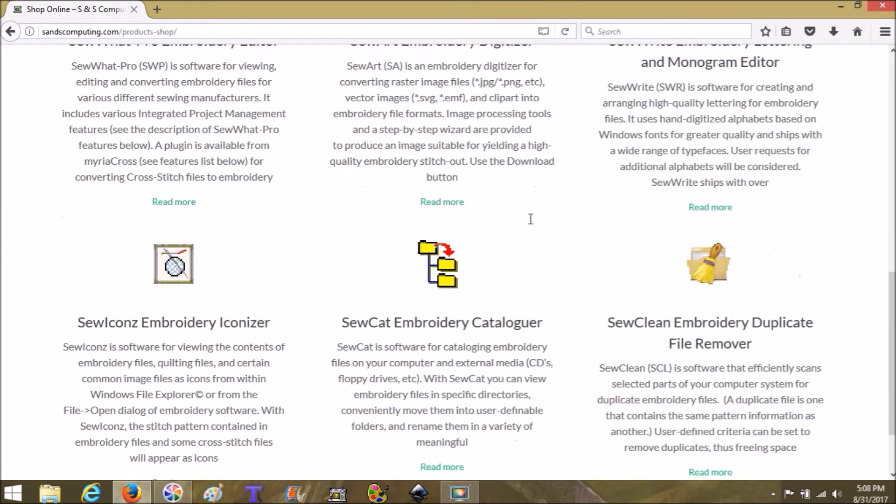
scroll(531, 219, down, 2)
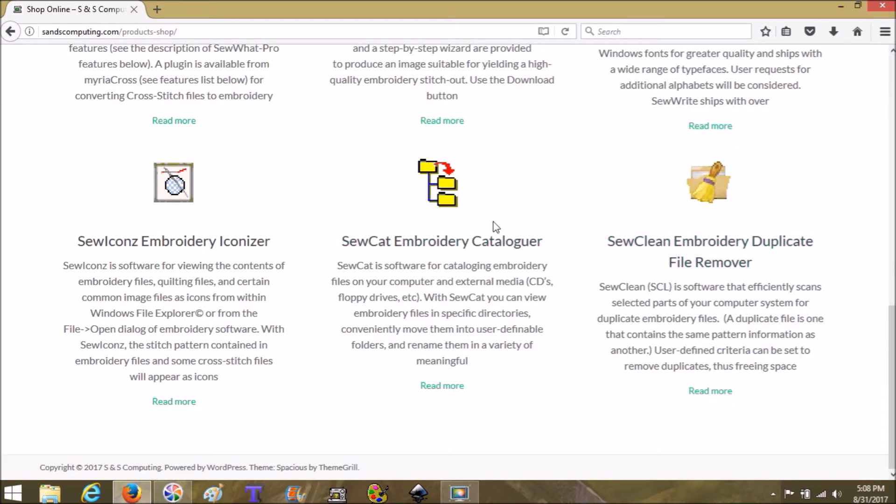
scroll(494, 222, up, 5)
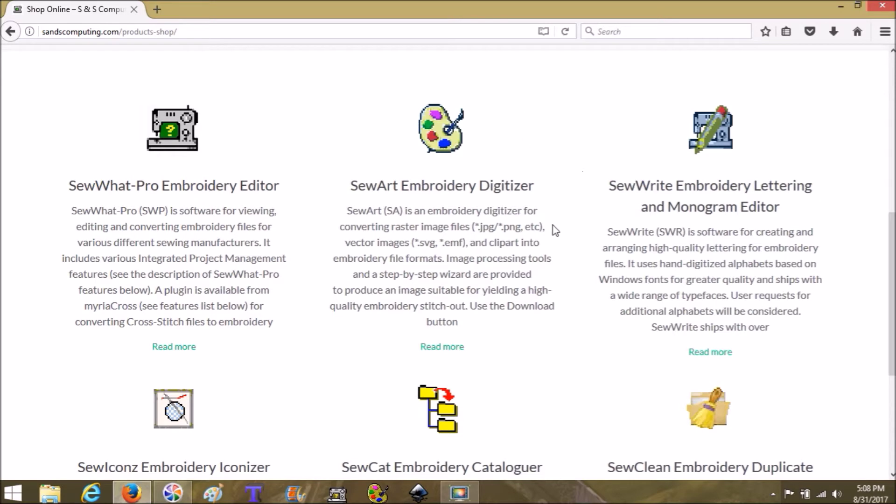
scroll(555, 231, up, 2)
scroll(555, 231, up, 4)
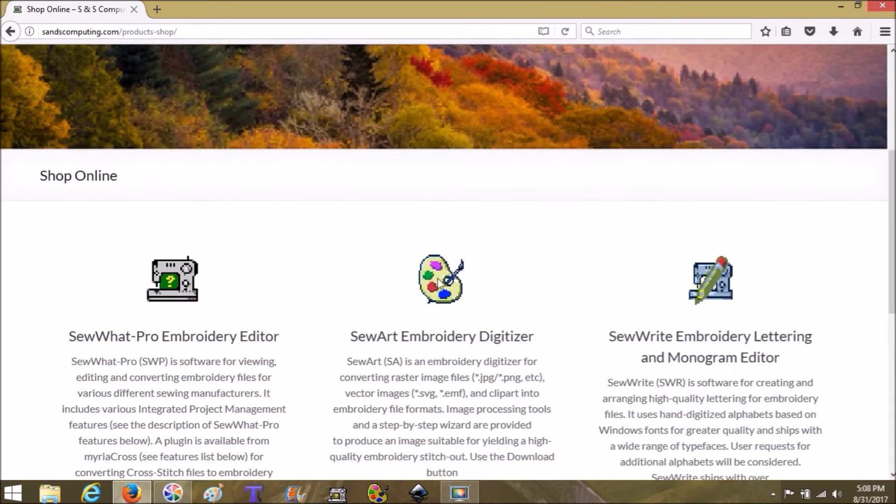
scroll(352, 234, down, 3)
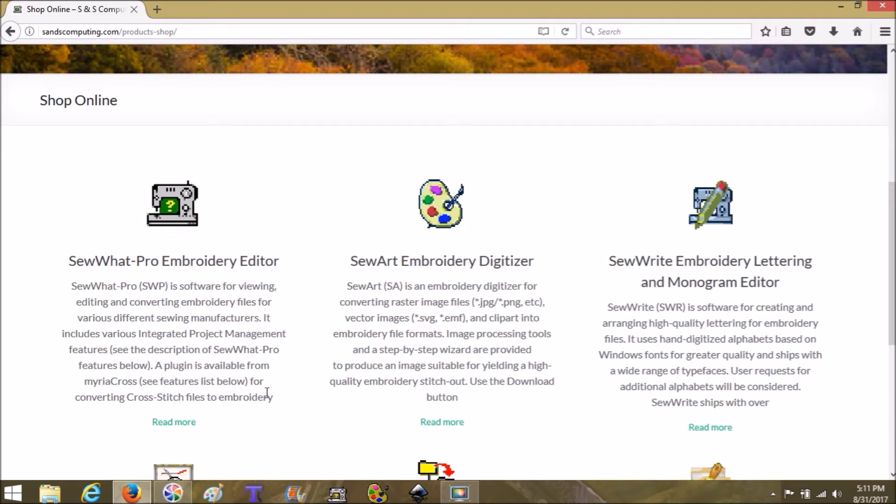
Step: Switch to SewArt and open the black tuning-fork circle logo image file
click(378, 492)
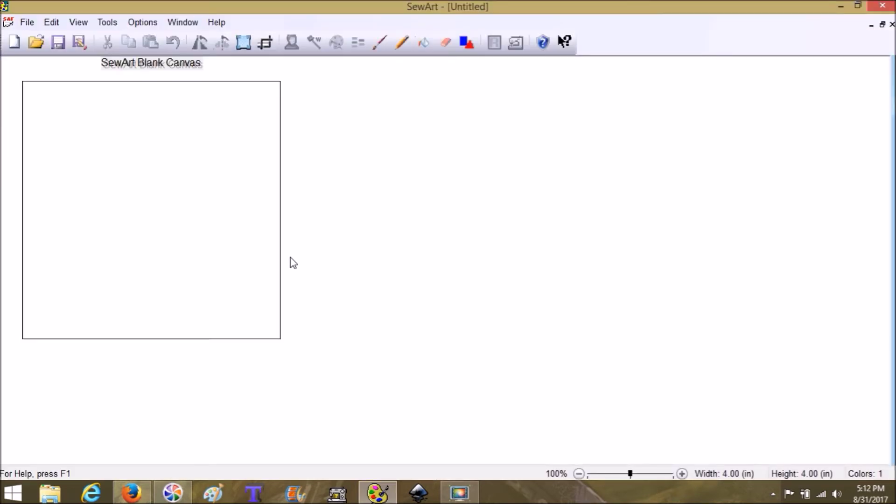
click(29, 23)
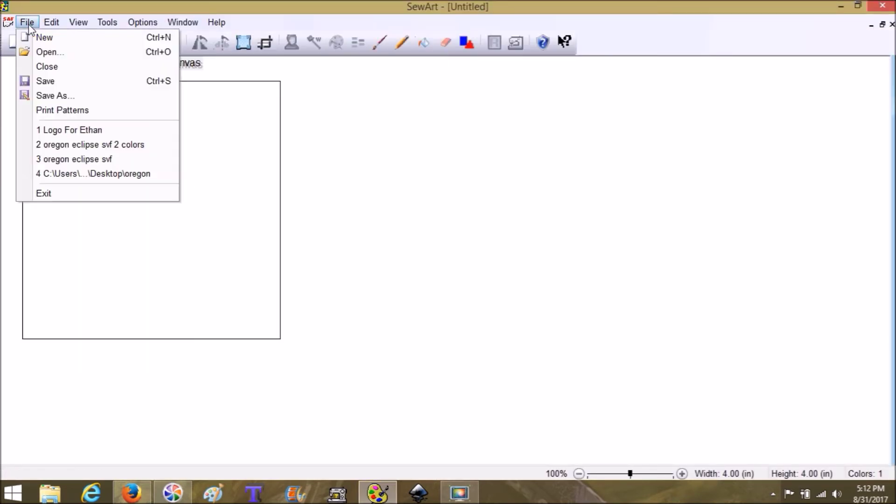
click(40, 52)
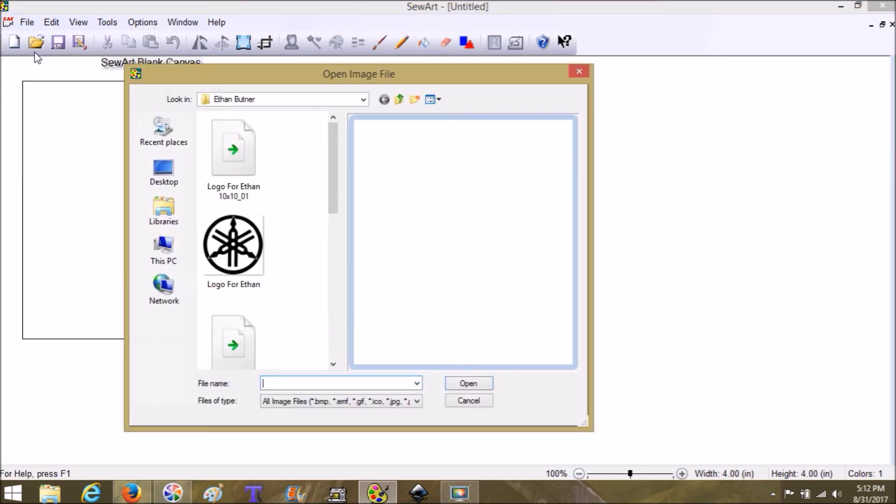
click(253, 269)
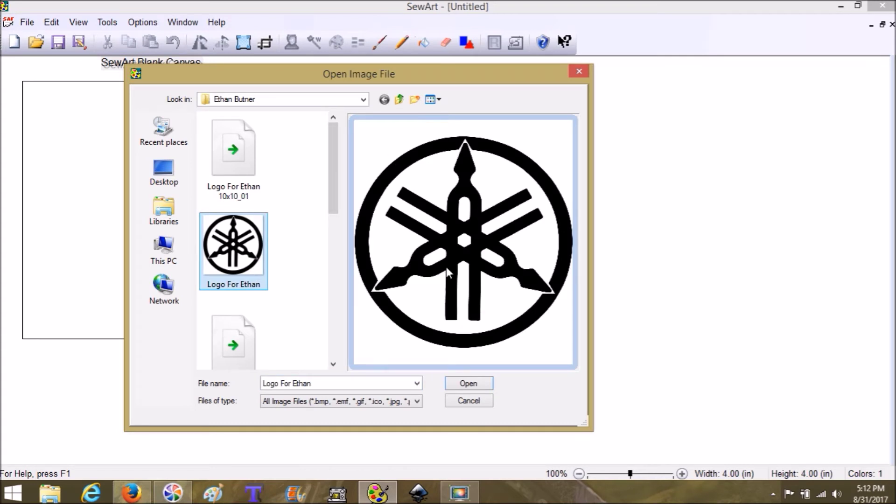
click(466, 389)
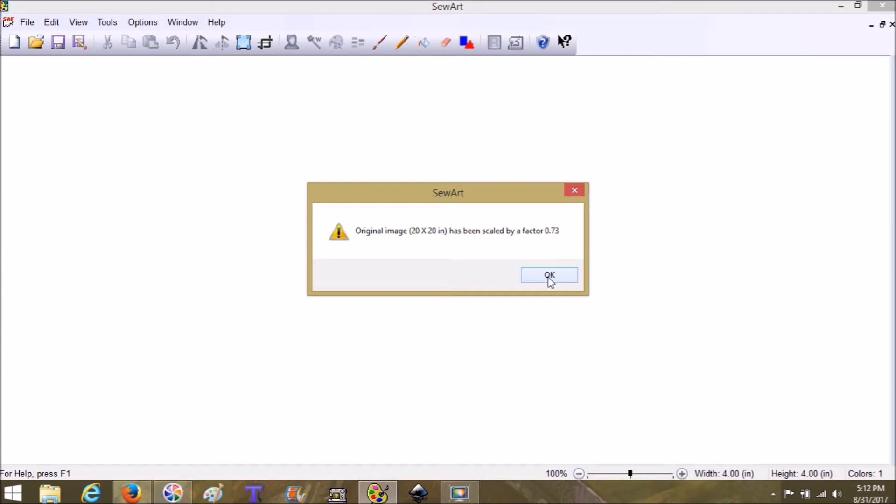
Step: Accept the 0.73 scaling notice and zoom out on the 14.97 × 14.99 in logo
click(549, 276)
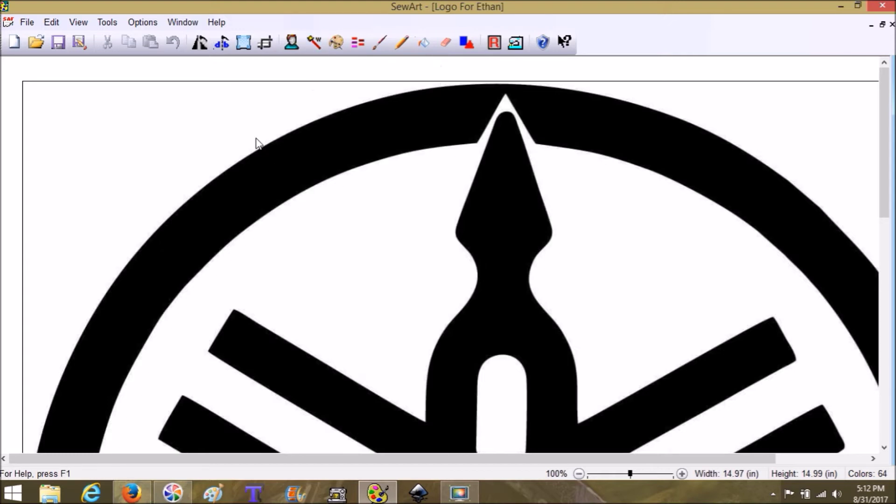
click(608, 474)
Step: Zoom to 70% and reduce the logo's colours successively to 20, 10, then 2
click(609, 474)
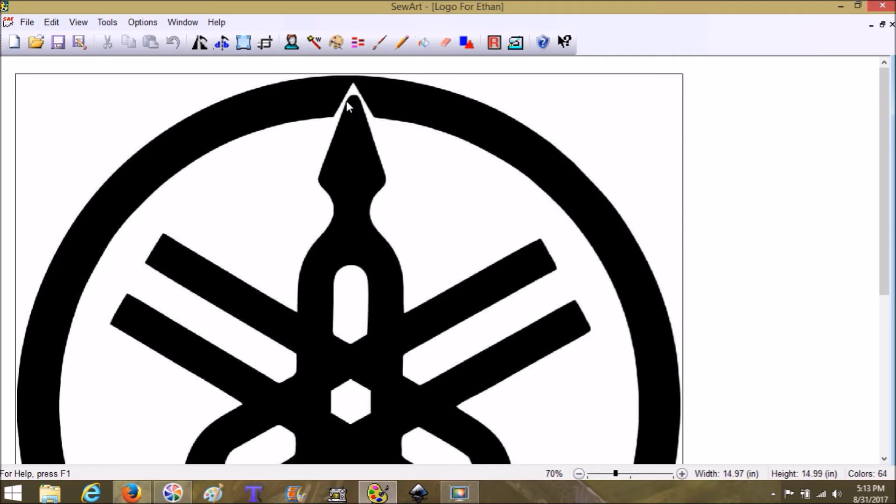
click(336, 45)
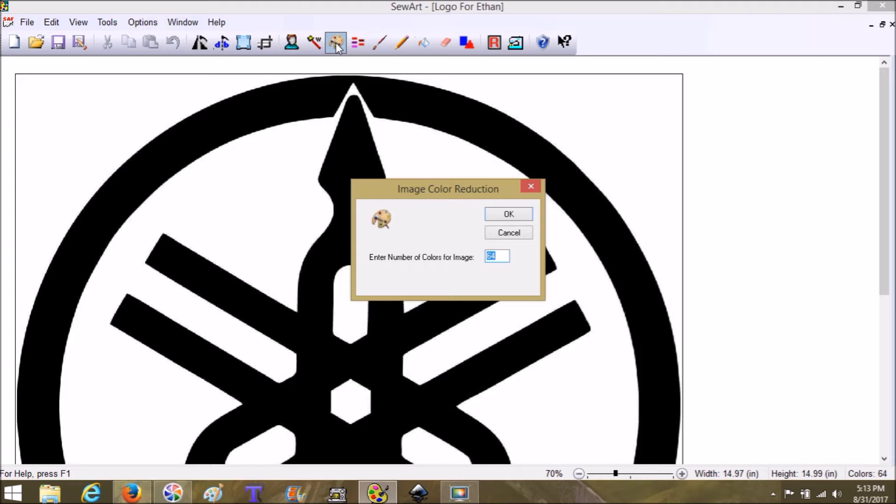
text(20)
click(499, 216)
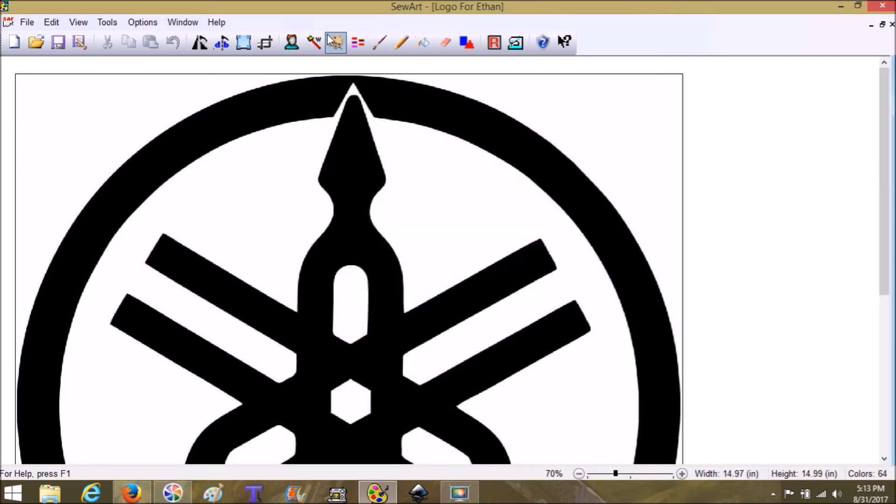
click(337, 42)
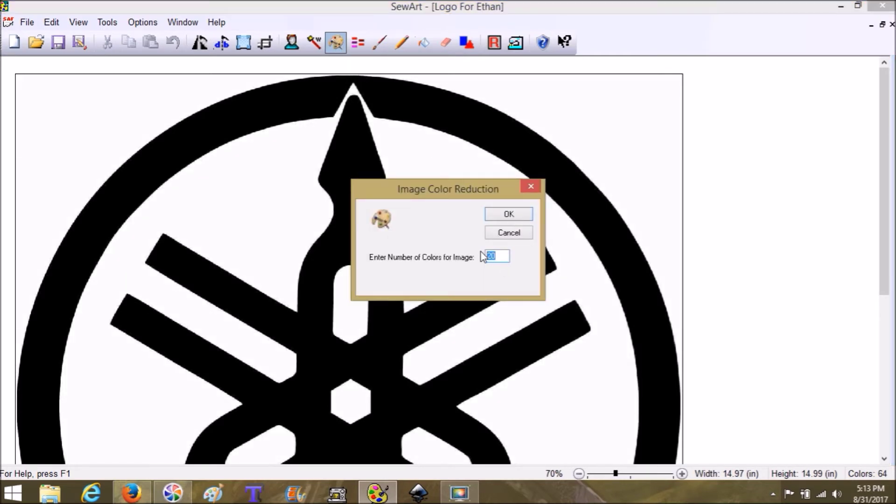
text(10)
key(Return)
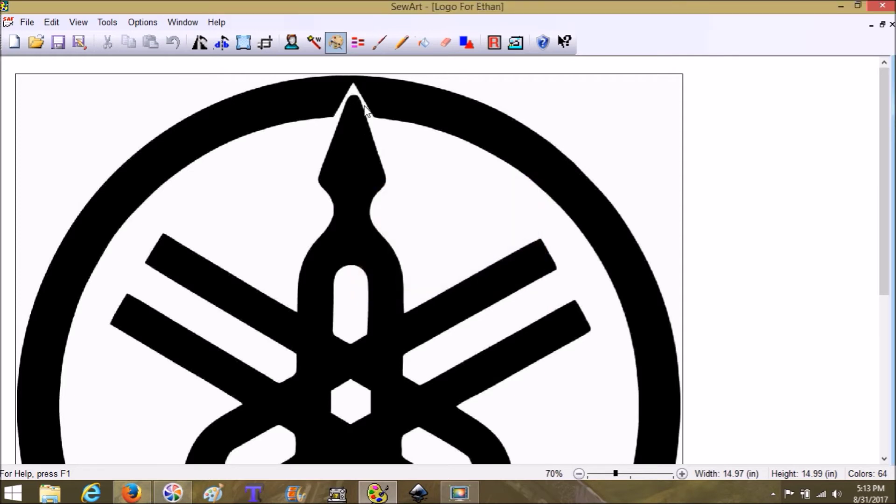
click(340, 36)
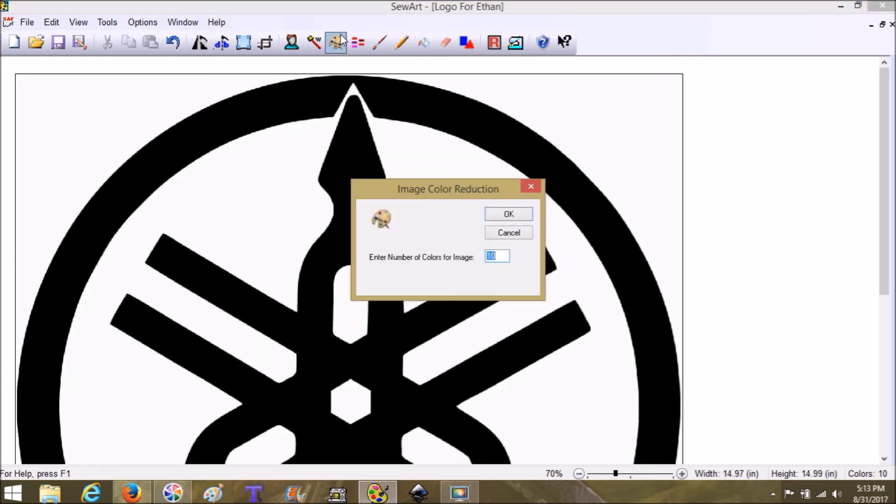
text(2)
key(Return)
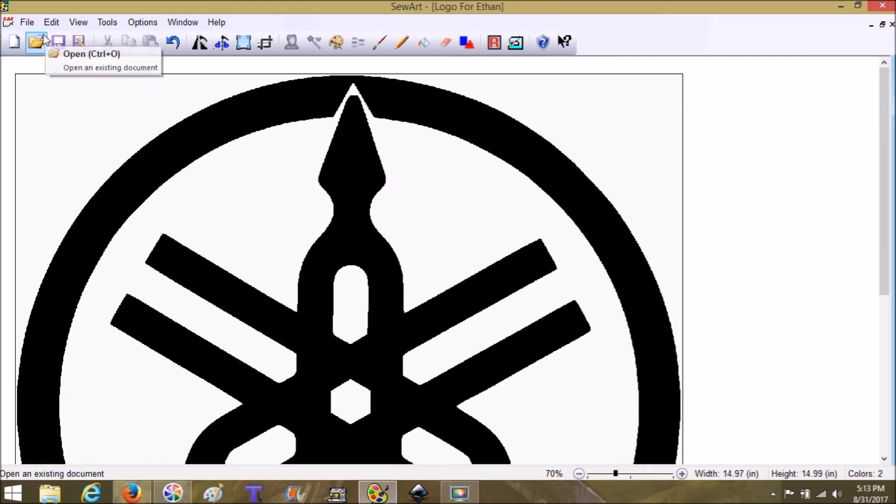
click(26, 24)
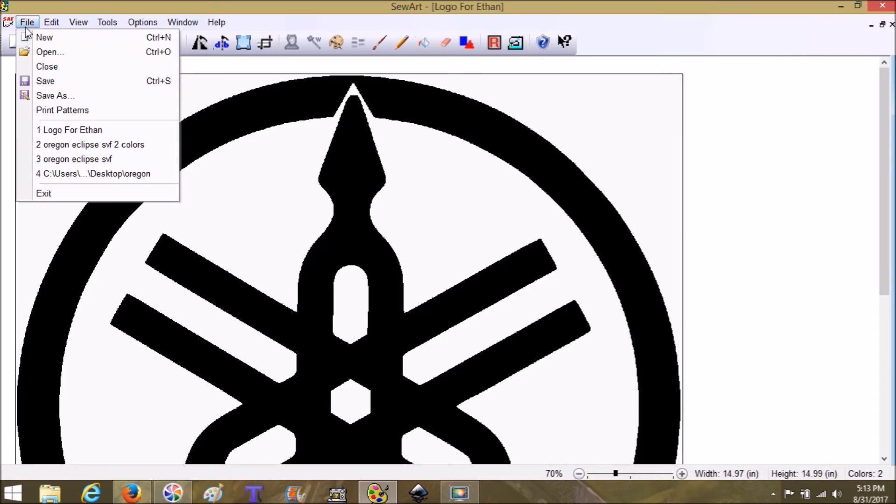
click(44, 52)
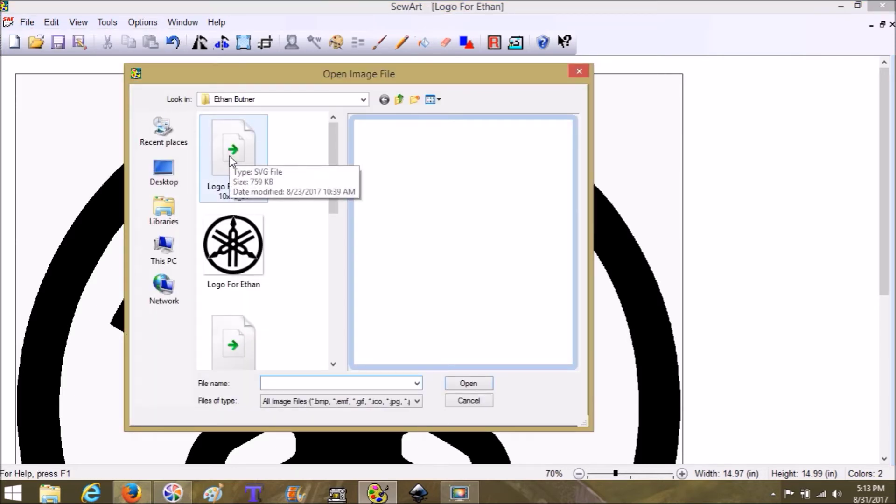
click(468, 402)
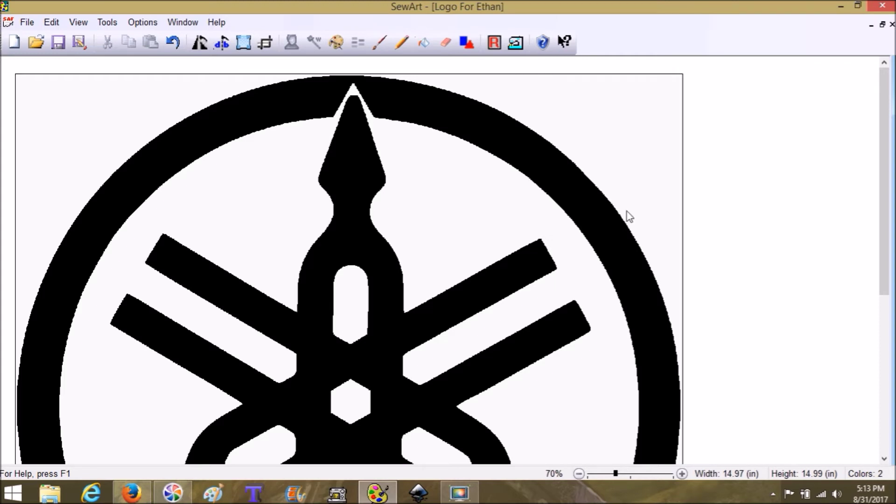
click(597, 475)
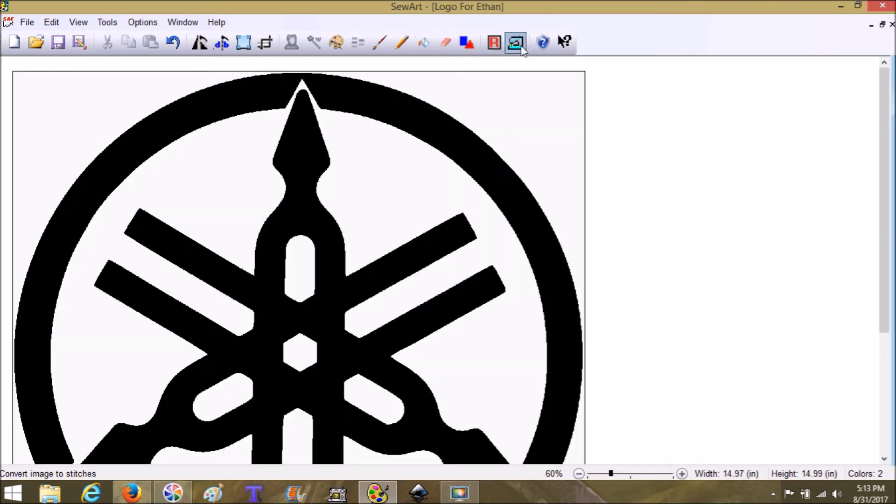
Step: Enter Stitch Mode with a fresh stitch list, declining to reload the saved one
click(521, 47)
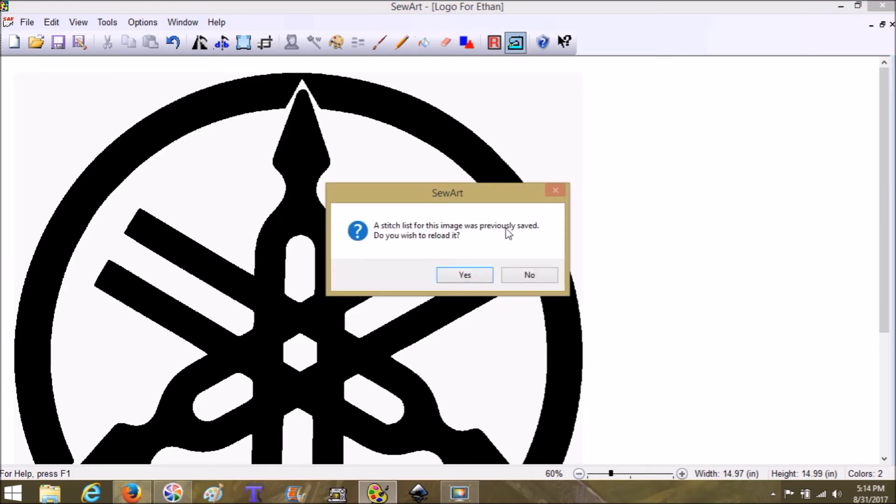
click(529, 277)
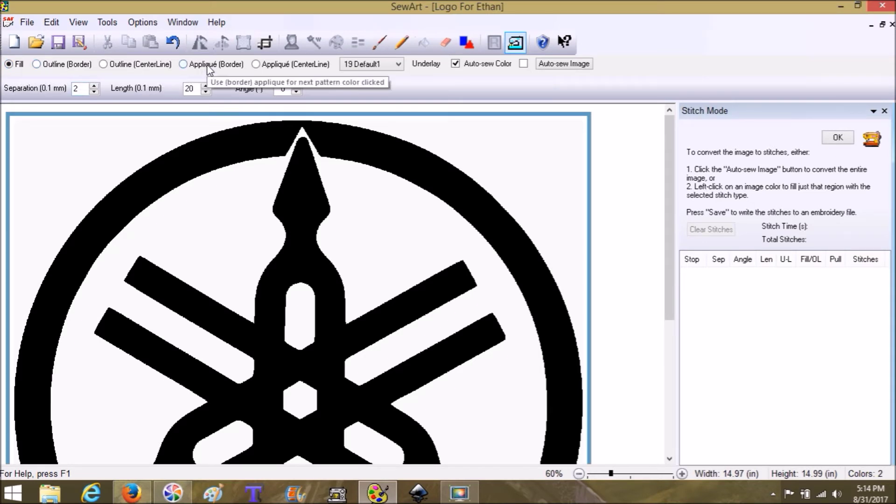
Step: Fill the outer black ring with the '10 cable5' fill pattern, then zoom to 80%
click(363, 70)
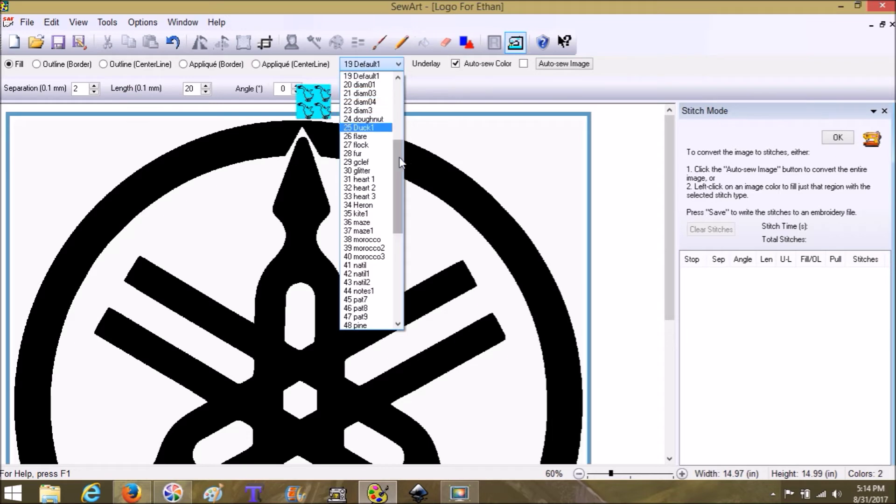
drag(405, 169, 407, 252)
scroll(369, 280, up, 15)
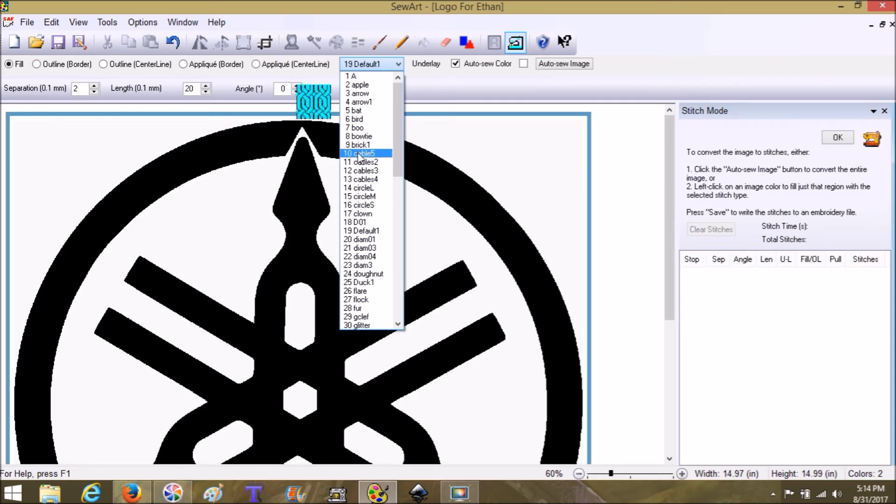
click(358, 154)
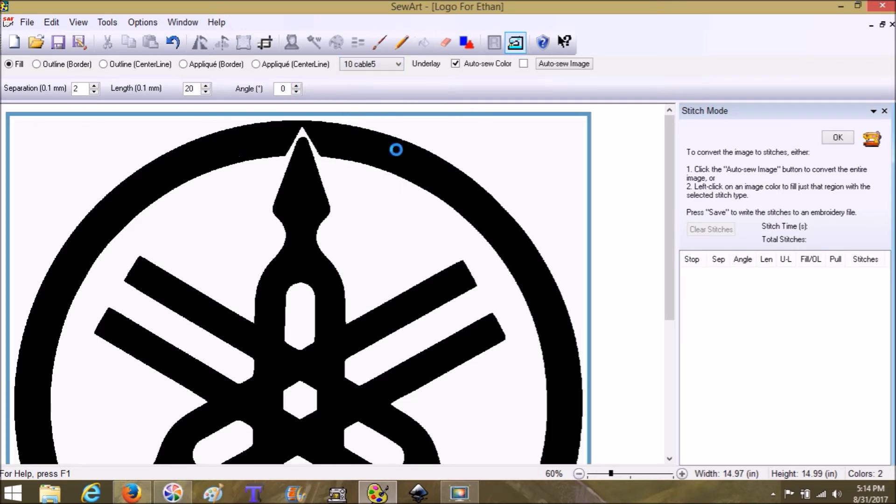
click(396, 150)
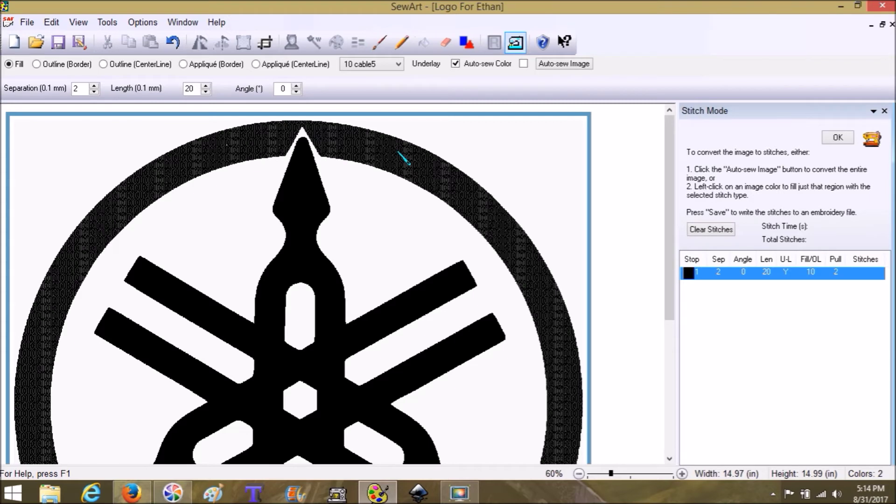
click(634, 473)
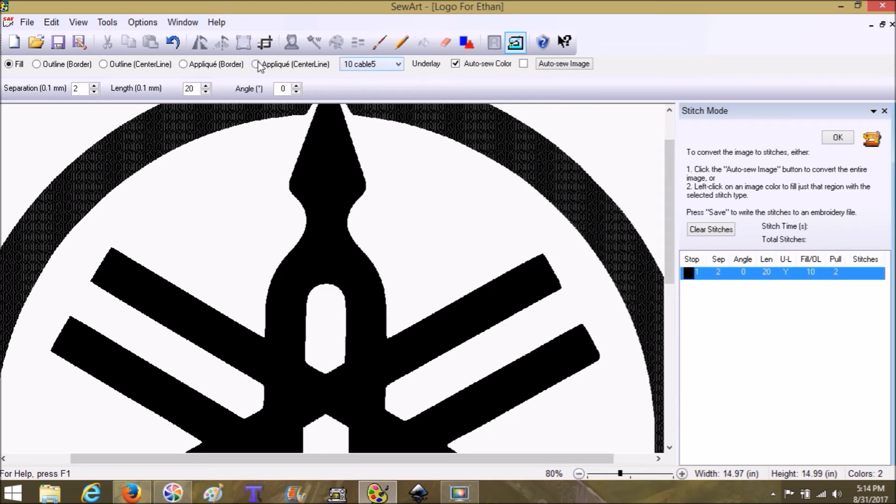
Step: Clear the cable fill and stitch the black ring with a '2 Bean' border outline
click(112, 66)
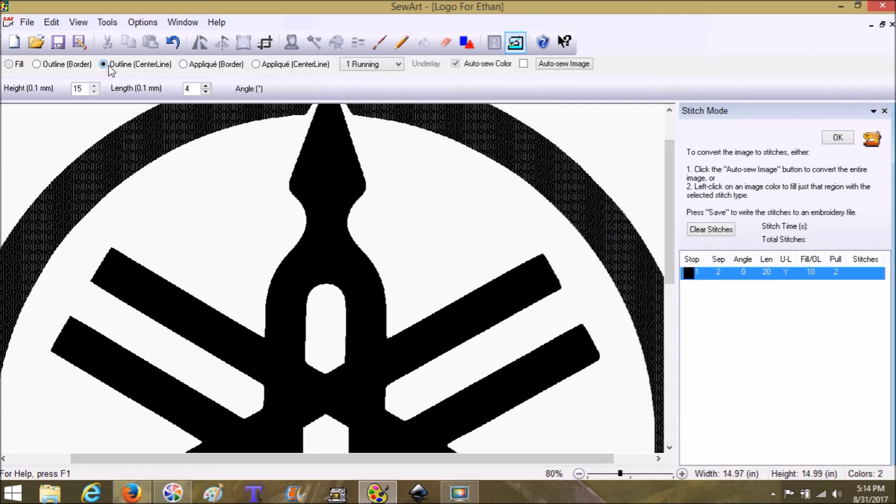
click(710, 230)
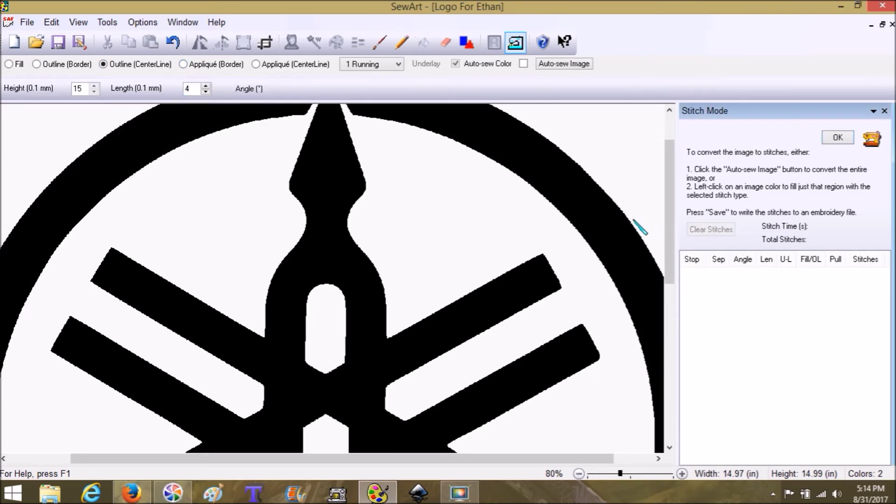
click(399, 64)
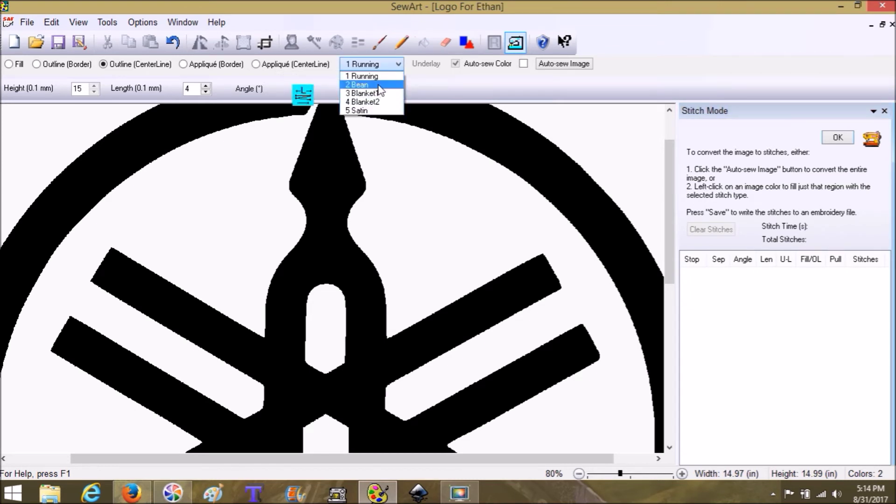
click(381, 85)
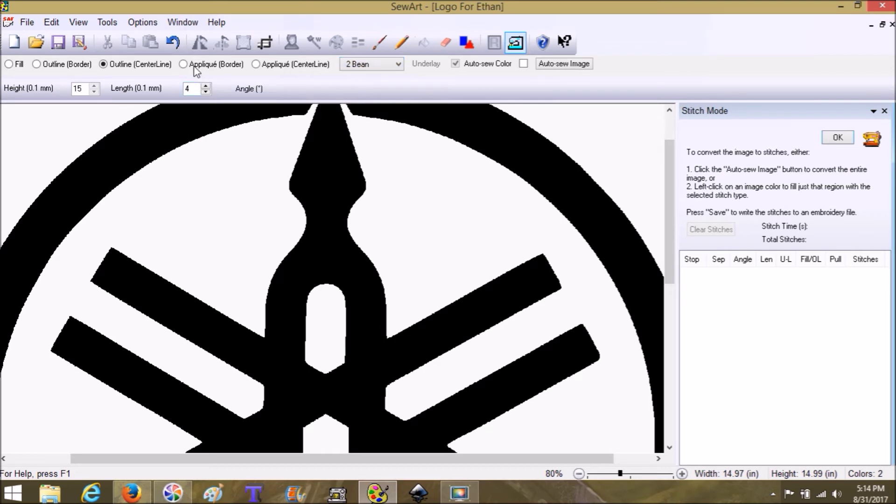
click(48, 66)
click(94, 152)
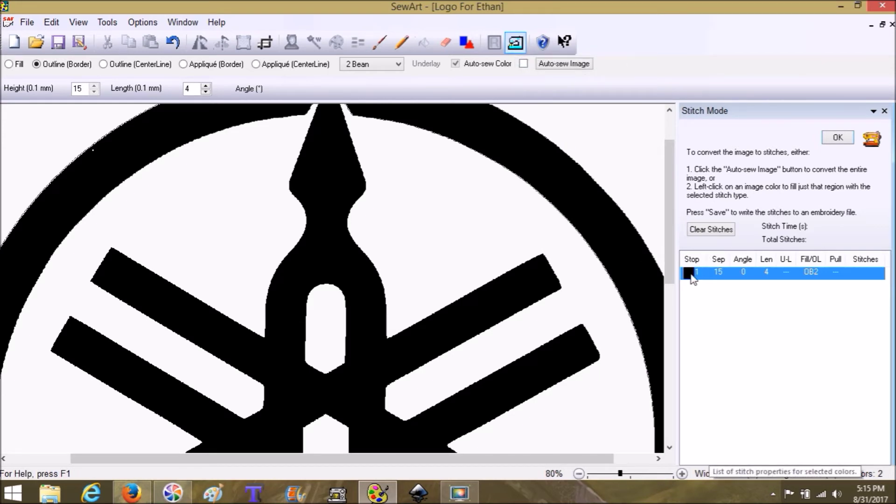
right_click(691, 279)
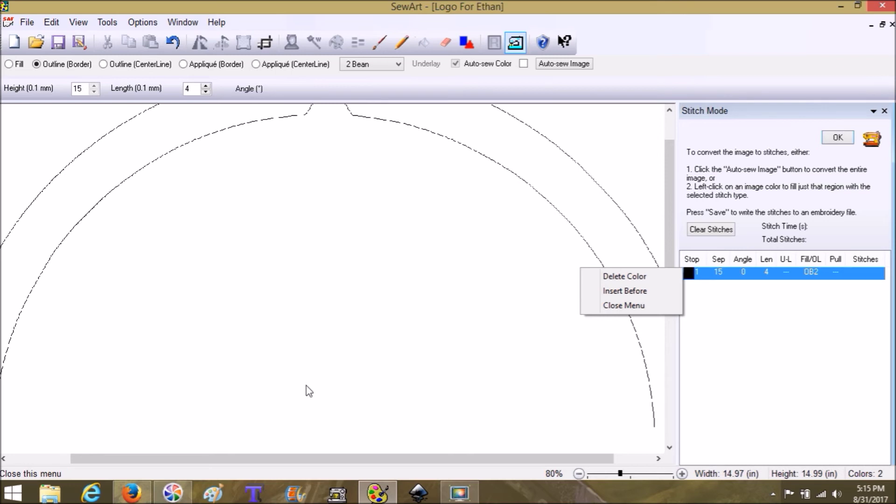
Step: Zoom out and clear the bean outline stitches, leaving an empty stitch list
click(602, 474)
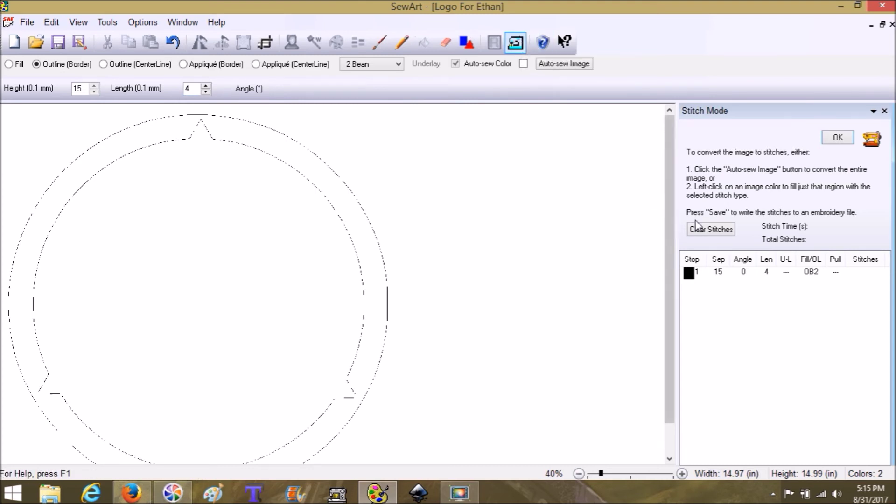
click(707, 232)
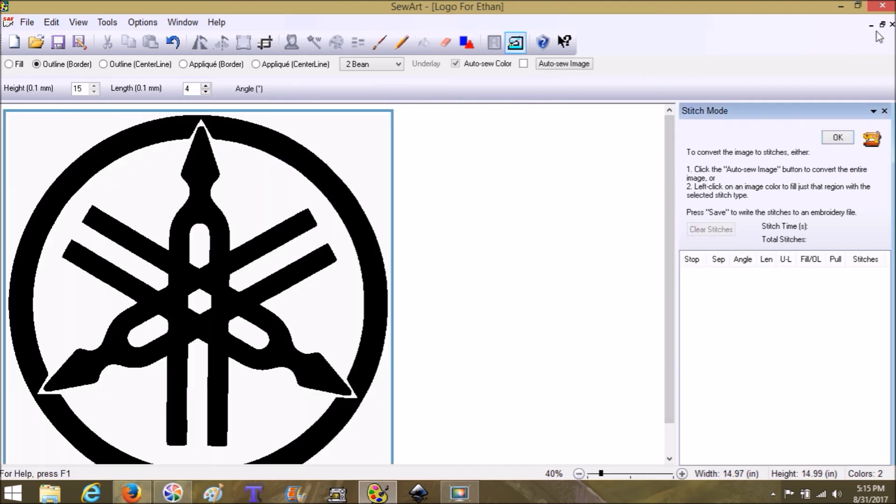
Step: Close SewArt without saving changes to the logo
click(883, 7)
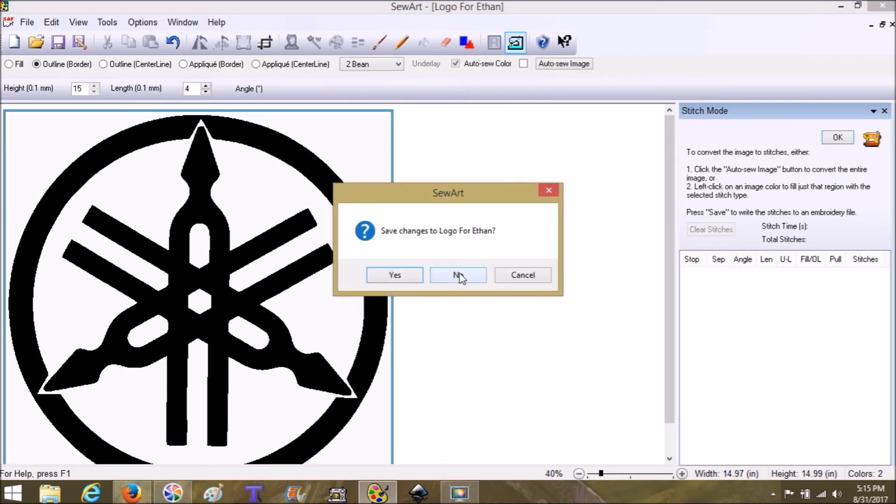
click(459, 274)
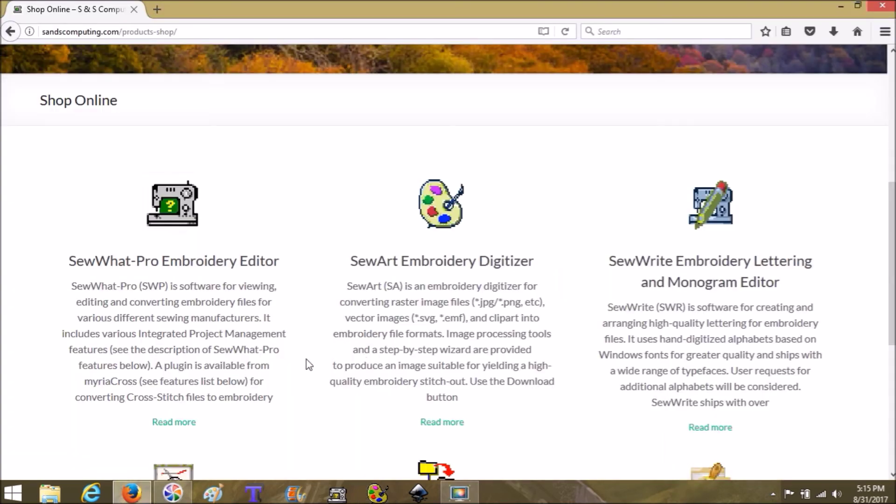
Step: Launch SewWhat-Pro and bring up the Open Embroidery File dialog
click(339, 498)
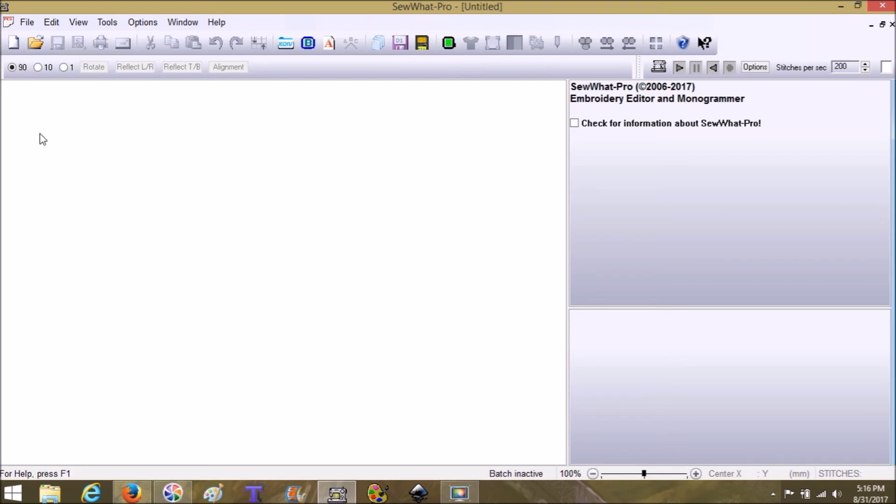
click(36, 44)
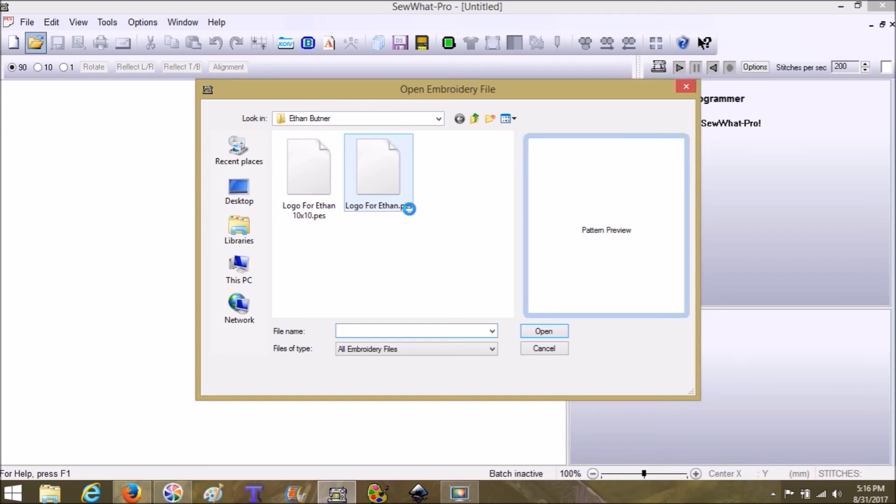
Step: Preview the logo .pes file: a black tuning-fork design, 35537 stitches, 3.94 × 3.94 in
click(372, 178)
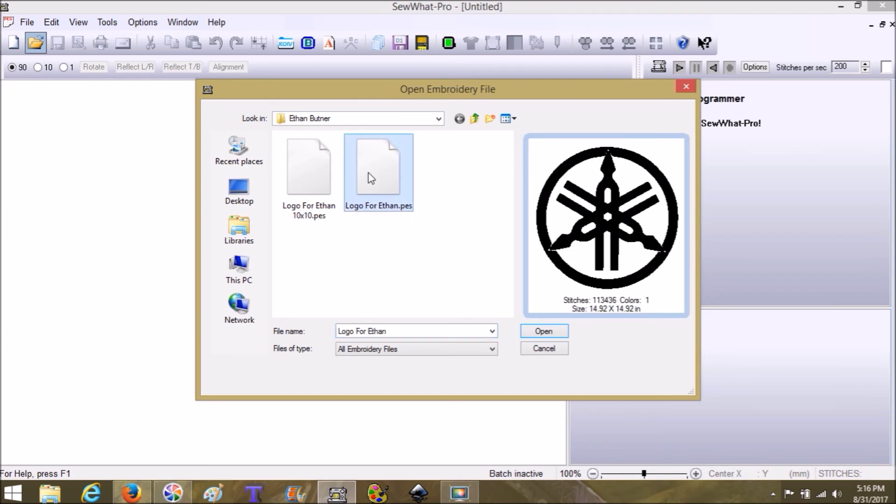
click(545, 333)
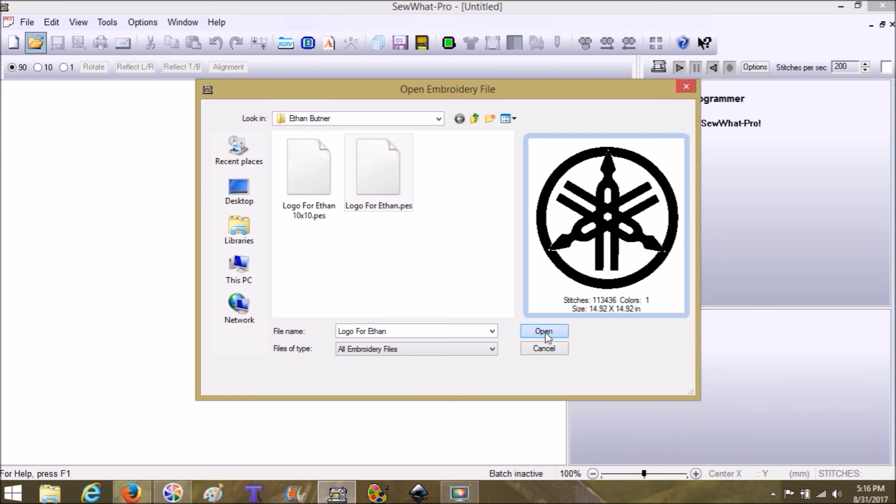
Step: Open the logo .pes and add gold Hawaiian-font letters A, b and e from the alphabet album
click(545, 334)
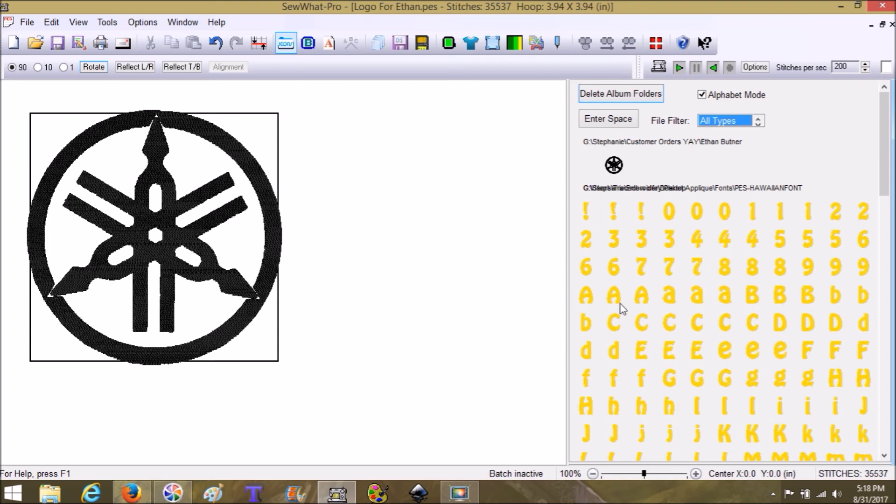
click(586, 295)
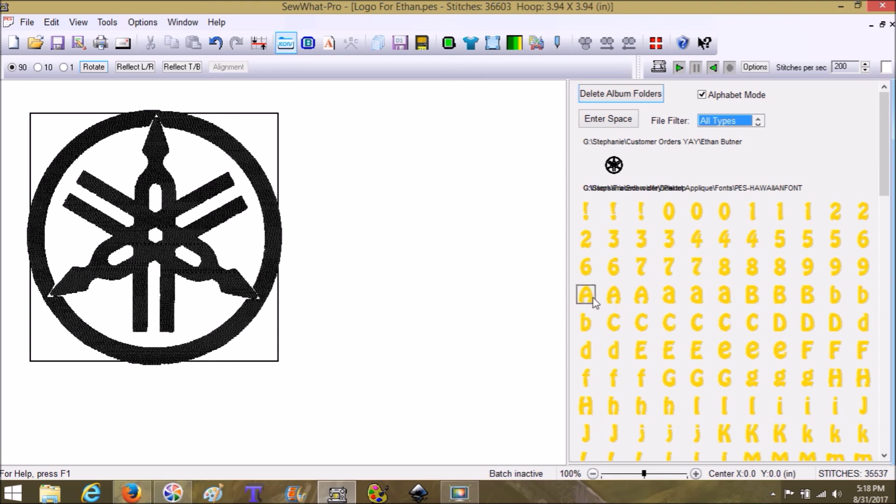
click(835, 294)
click(729, 358)
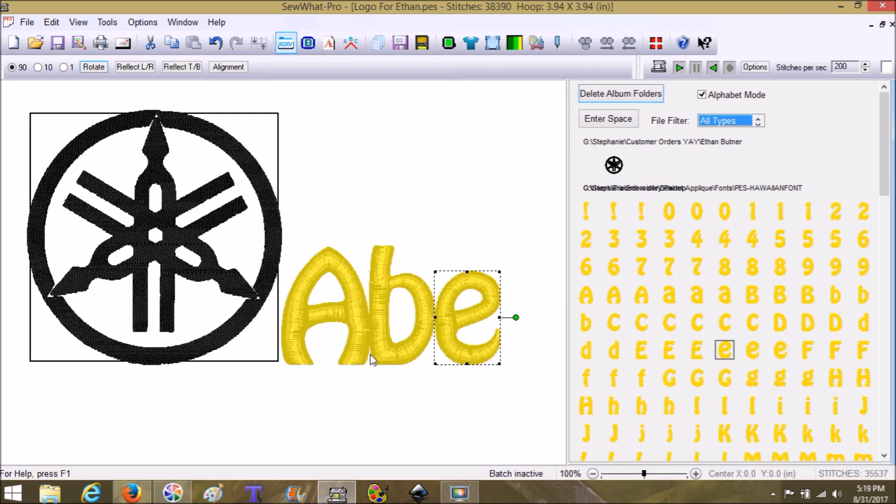
Step: Deselect the lettering and apply Edit > Join Threads with 'Join all adjacent threads of same color'
click(308, 154)
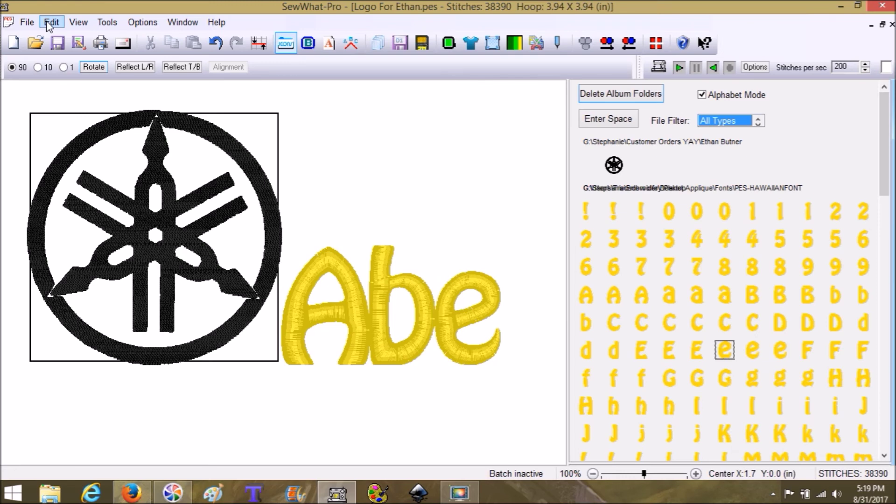
click(49, 26)
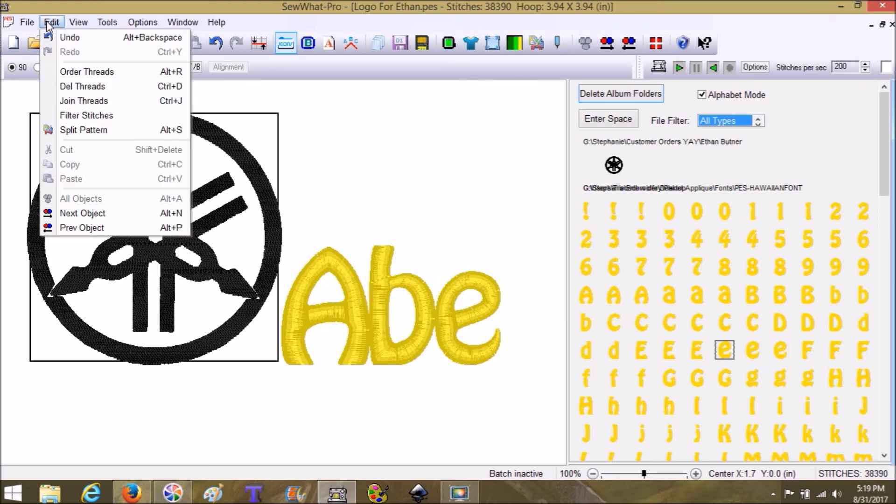
click(82, 100)
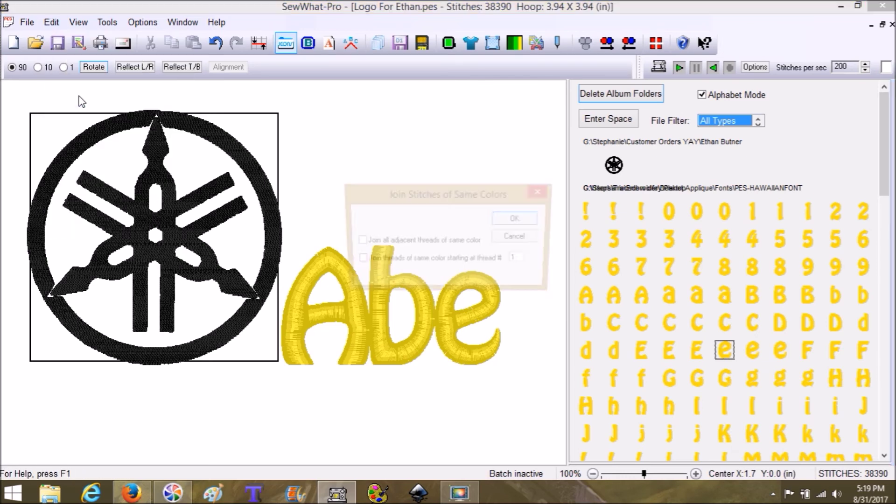
click(357, 241)
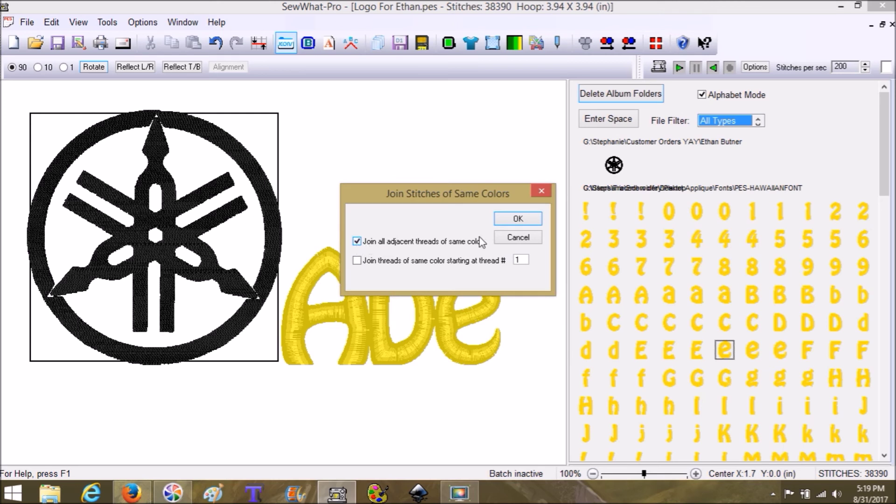
click(519, 219)
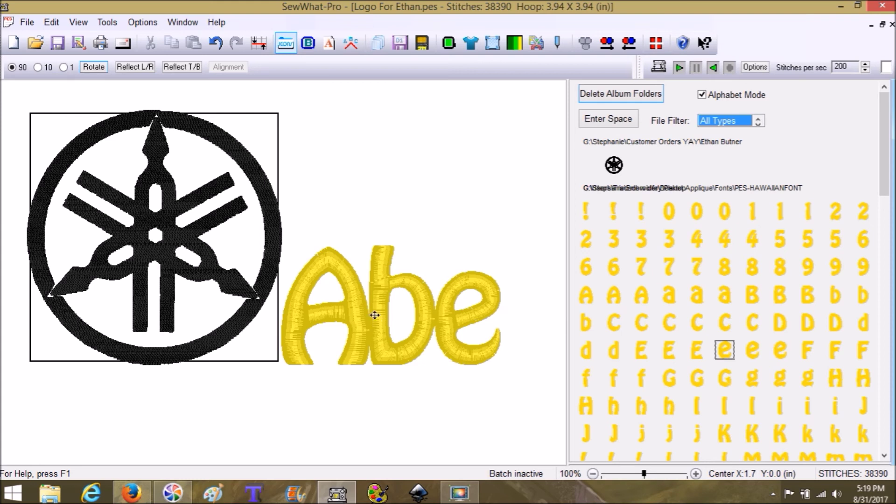
Step: Drag the Abe lettering onto the logo and centre it with the C shortcut, giving a 4.00 × 4.00 in design
click(286, 43)
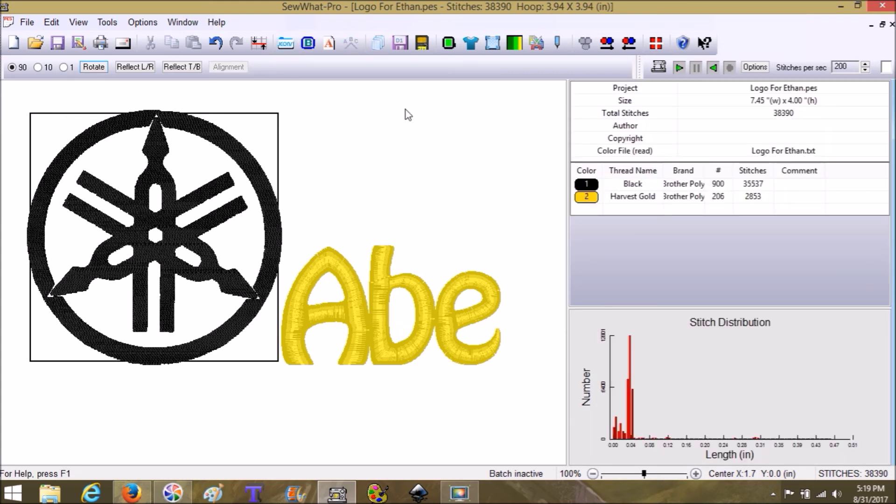
click(420, 323)
drag(416, 316, 180, 254)
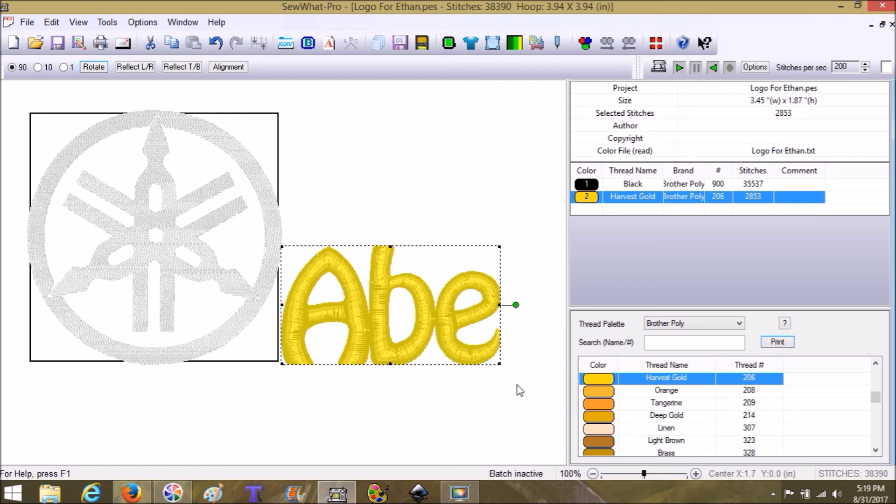
key(c)
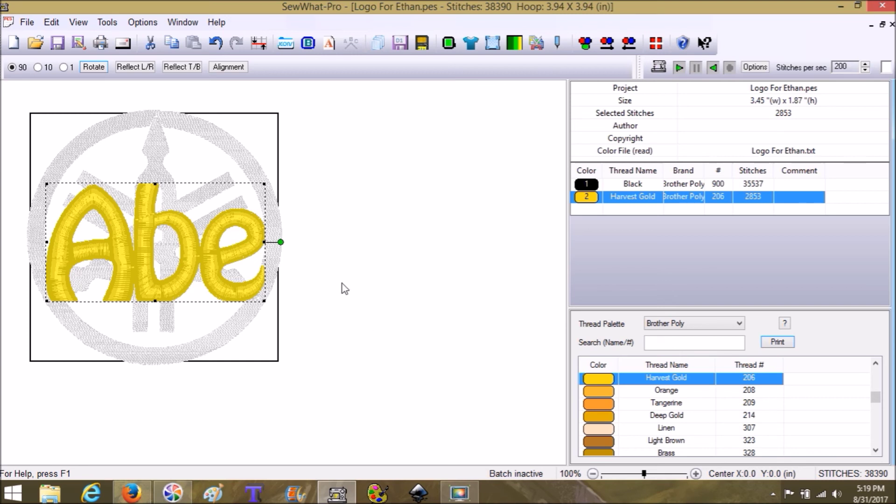
click(387, 295)
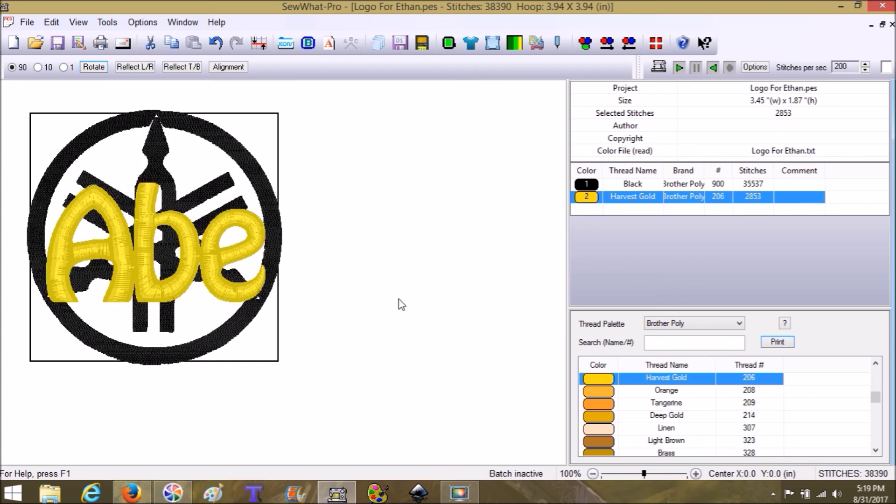
click(86, 232)
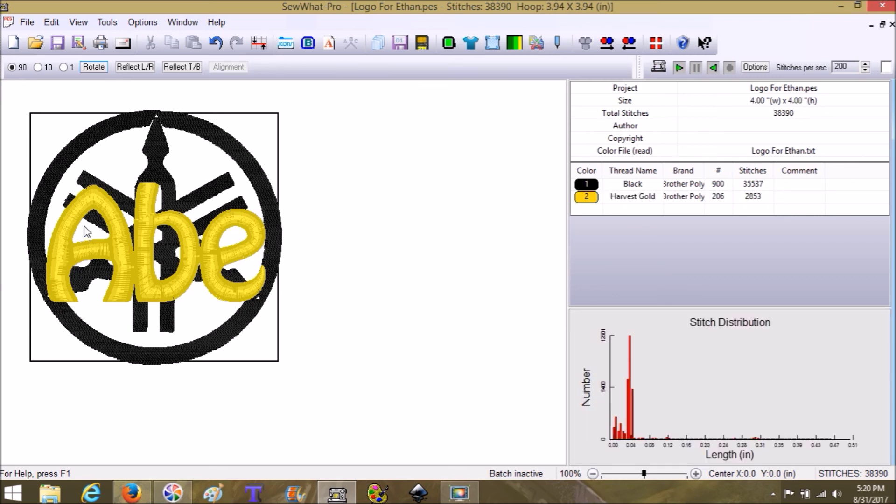